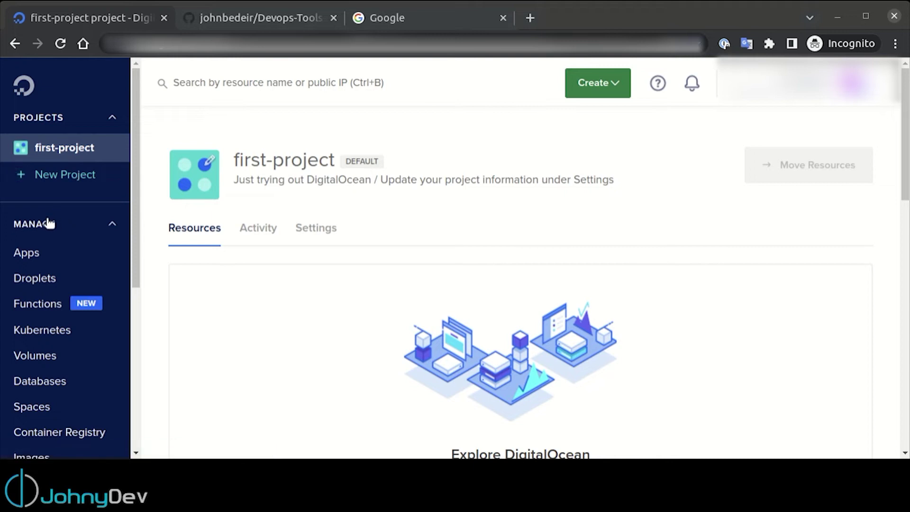
# - Start creating a new Droplet and keep the Ubuntu 20.04 (LTS) x64 image after checking the available versions
pyautogui.click(39, 283)
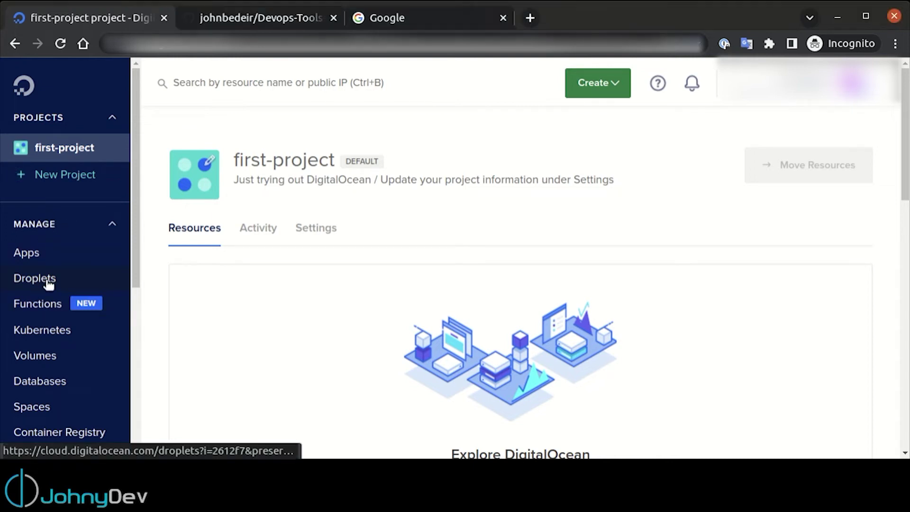
pyautogui.click(541, 433)
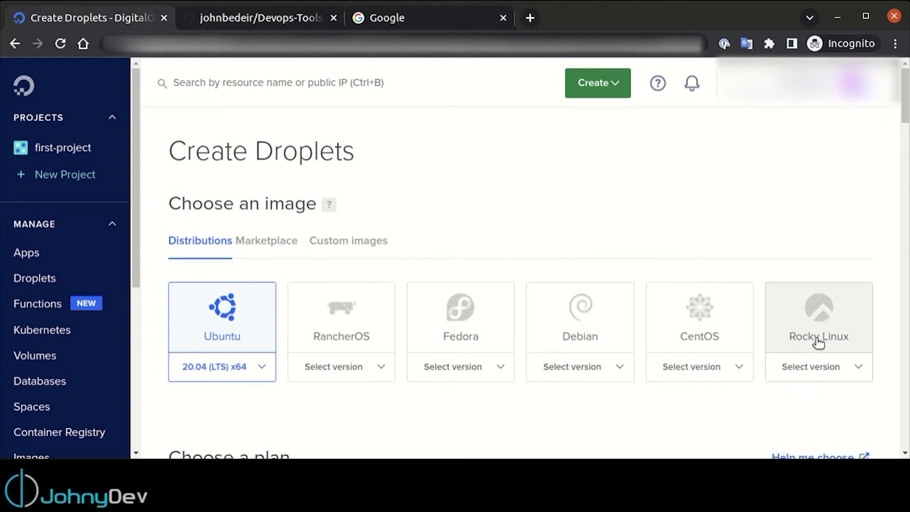
pyautogui.click(259, 371)
pyautogui.scroll(-2, 245, 377)
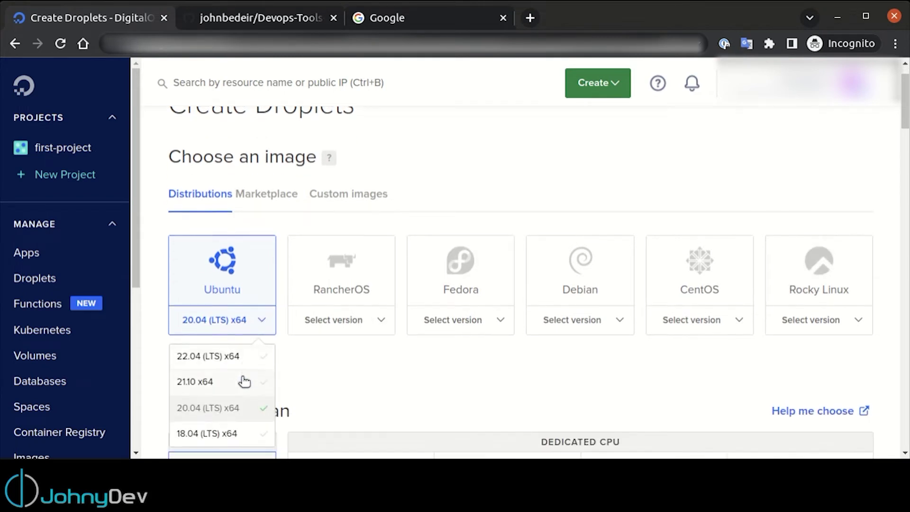
pyautogui.click(361, 340)
# - Choose the Basic plan with the Regular with SSD CPU option and the 1 GB / 1 CPU, 25 GB SSD size
pyautogui.scroll(-5, 362, 340)
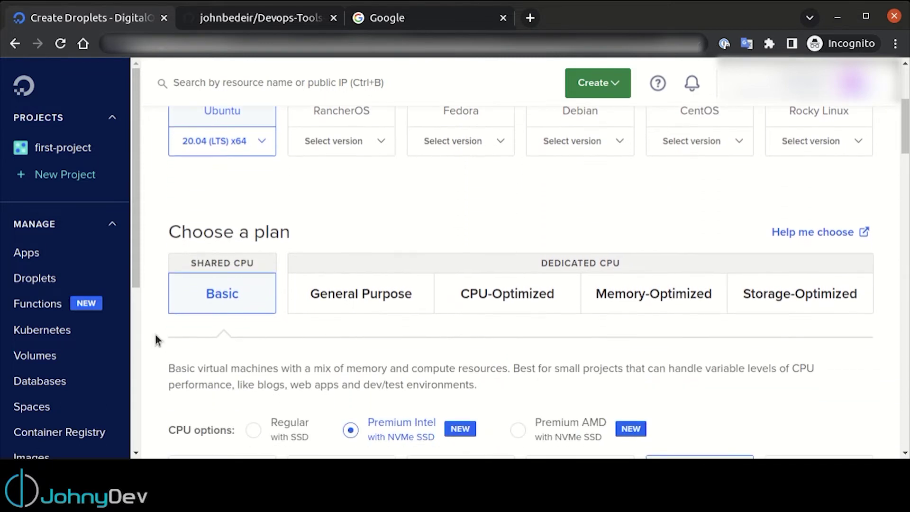
pyautogui.scroll(-1, 223, 330)
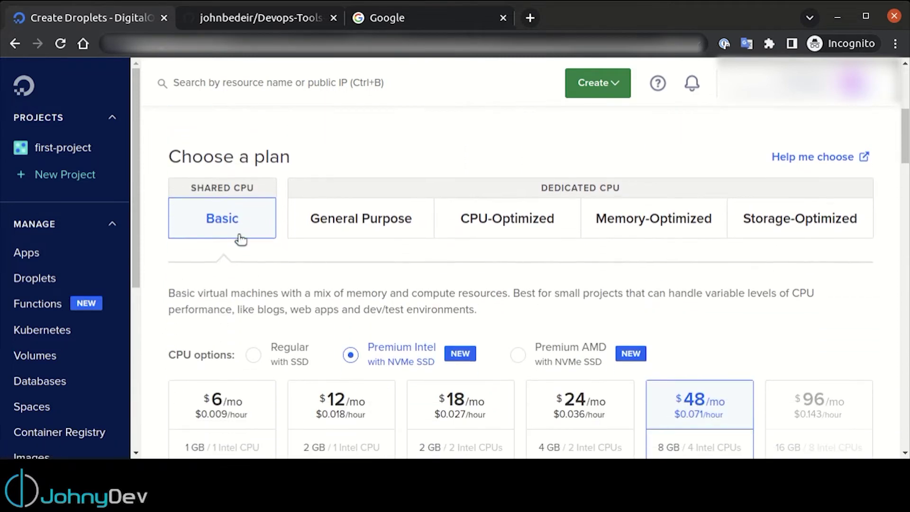
pyautogui.scroll(-2, 223, 216)
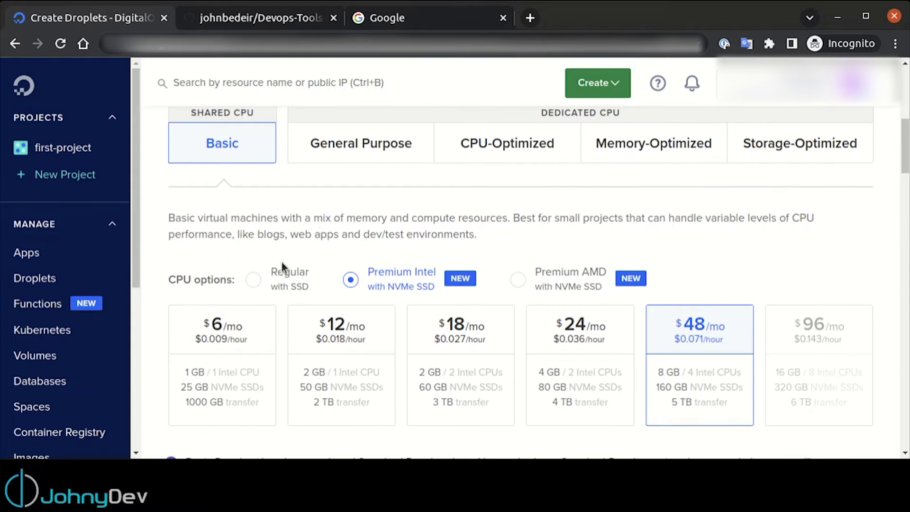
pyautogui.click(254, 282)
pyautogui.click(234, 335)
# - Set the Droplet's datacenter region to Frankfurt 1
pyautogui.scroll(-7, 220, 319)
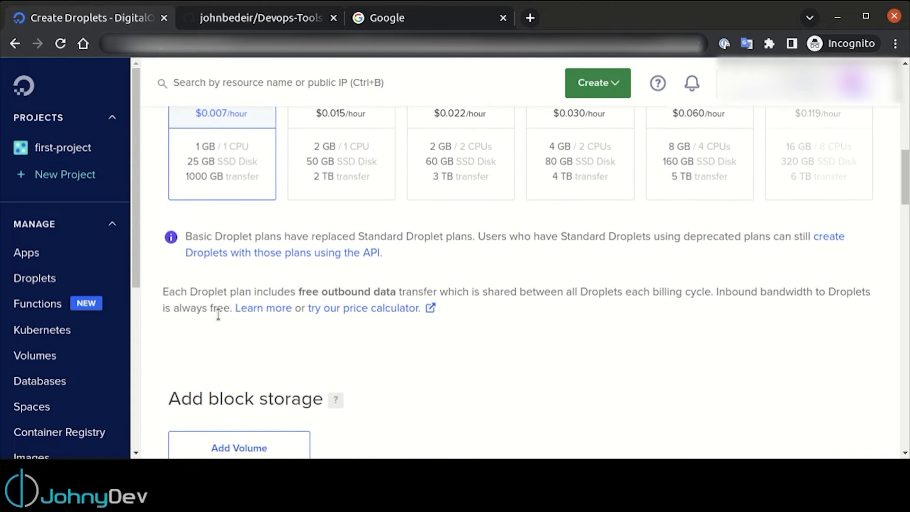
pyautogui.scroll(-3, 218, 314)
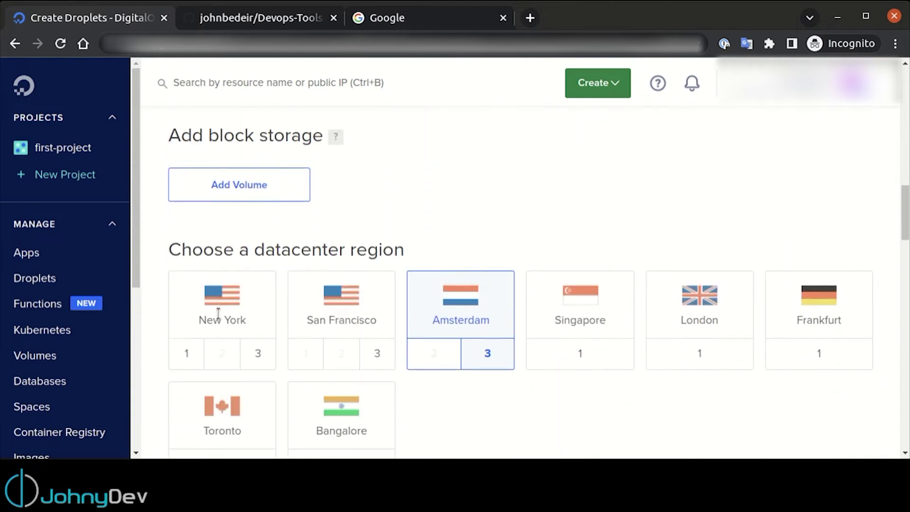
pyautogui.click(824, 304)
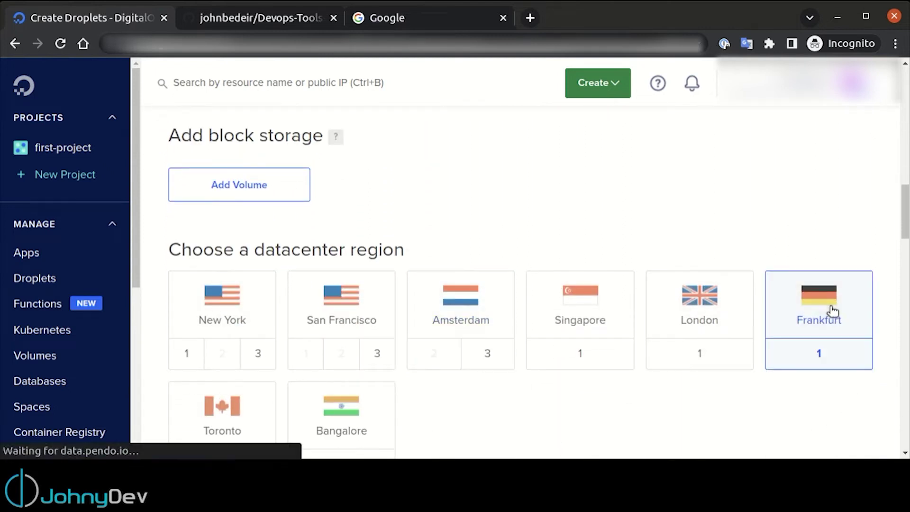
# - Preview the root password authentication option and return the Droplet's authentication to SSH keys
pyautogui.scroll(-9, 433, 360)
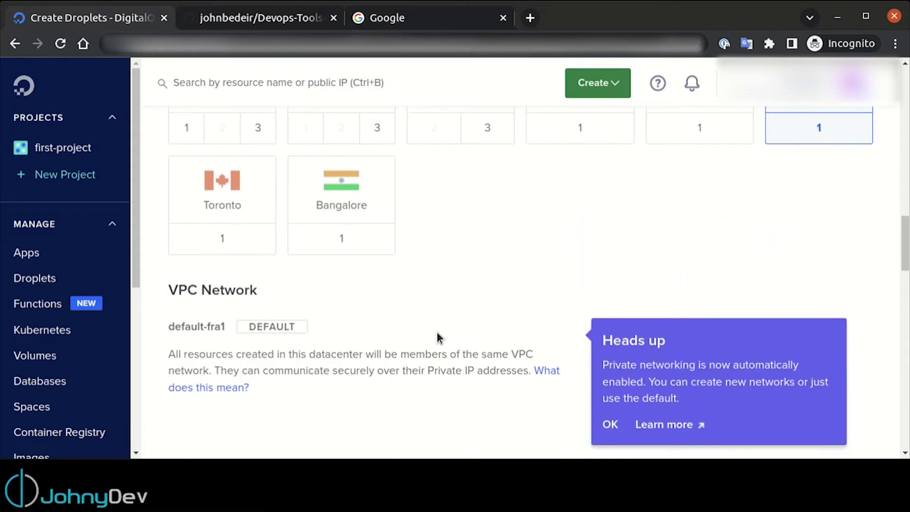
pyautogui.scroll(-1, 437, 329)
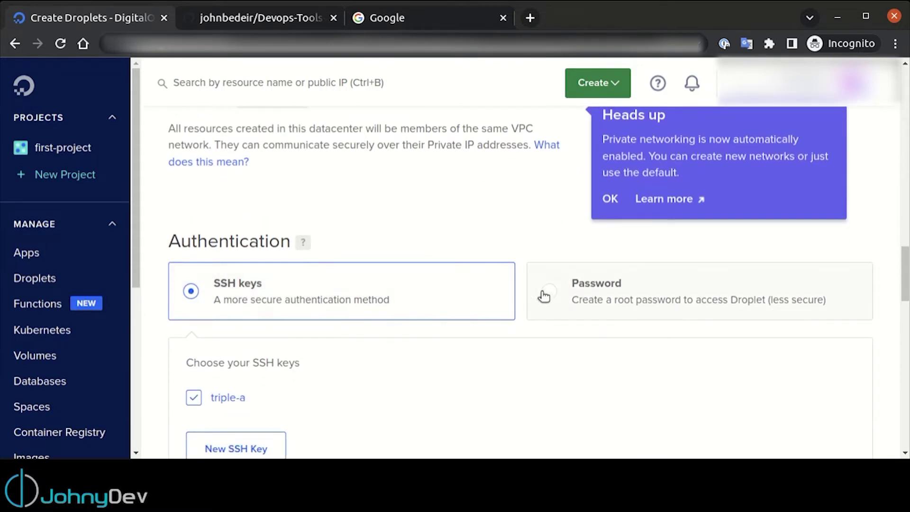
pyautogui.click(599, 296)
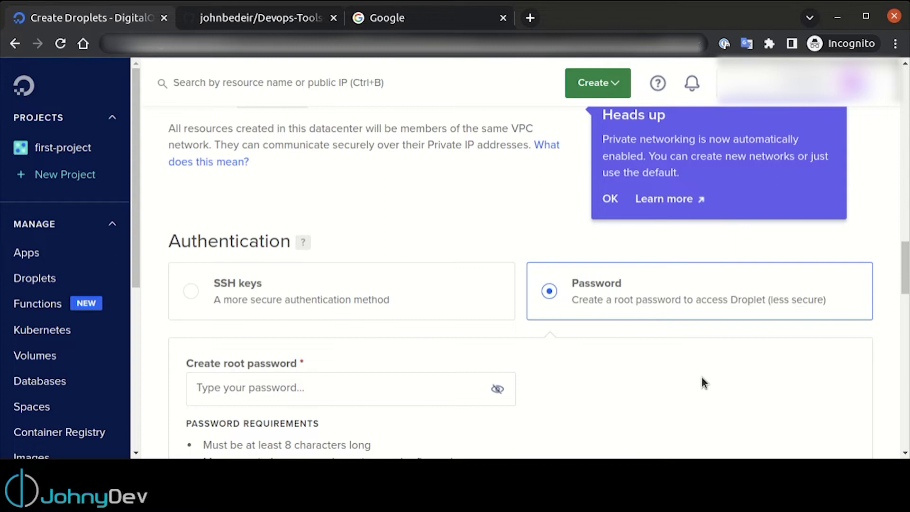
pyautogui.click(281, 284)
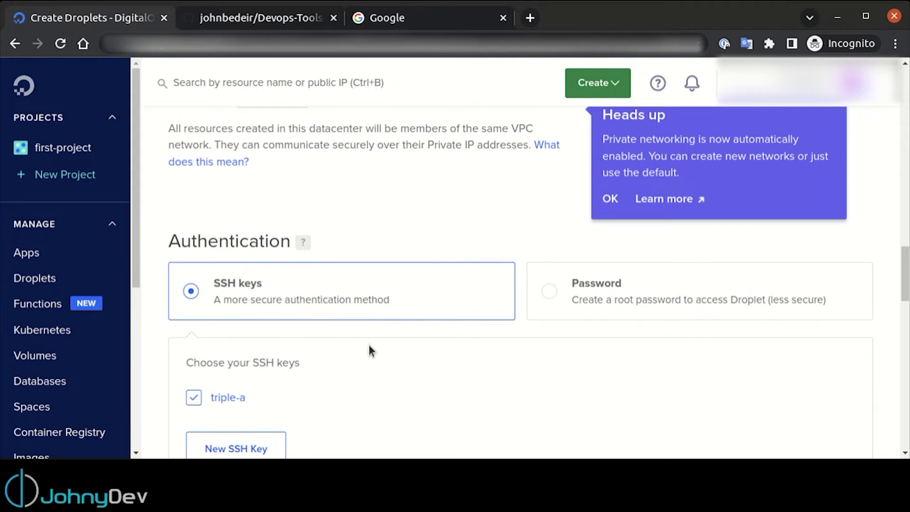
# - Review the additional options for the Droplet and enable User data
pyautogui.scroll(-5, 370, 348)
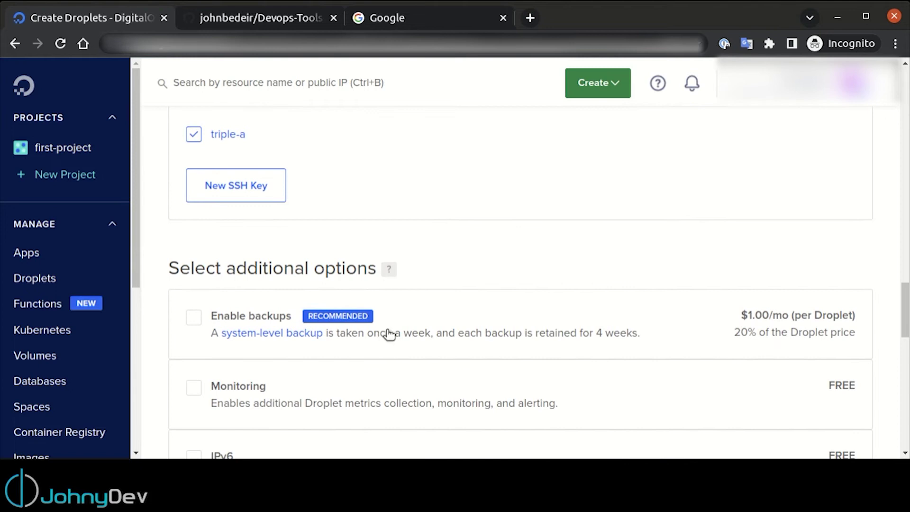
pyautogui.scroll(-3, 445, 312)
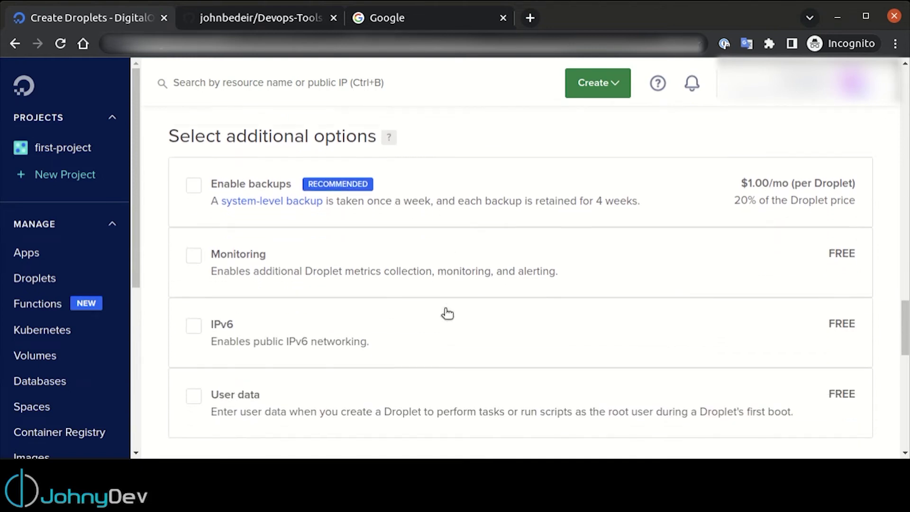
pyautogui.scroll(1, 443, 310)
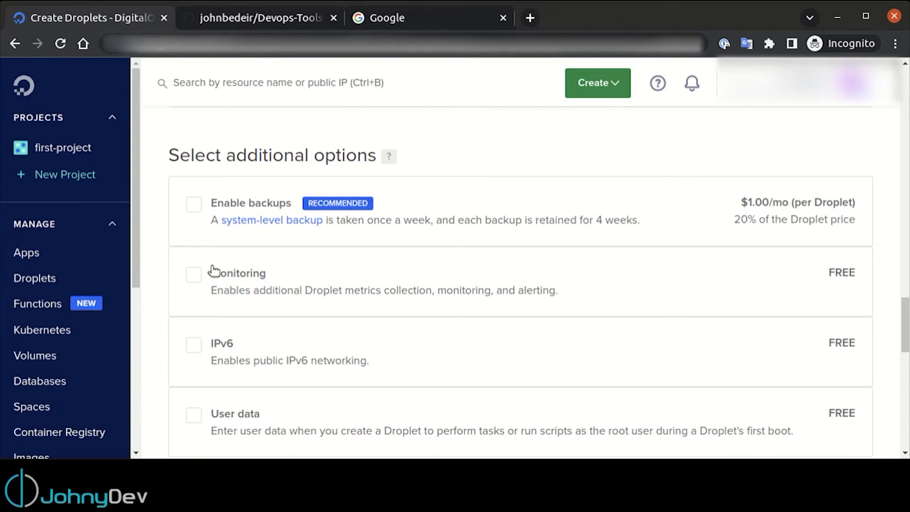
pyautogui.scroll(-1, 213, 270)
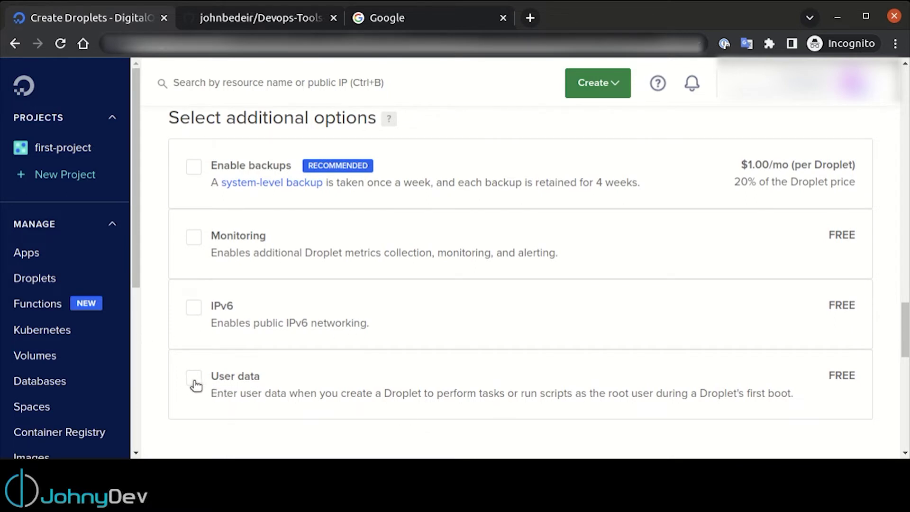
pyautogui.scroll(-1, 196, 375)
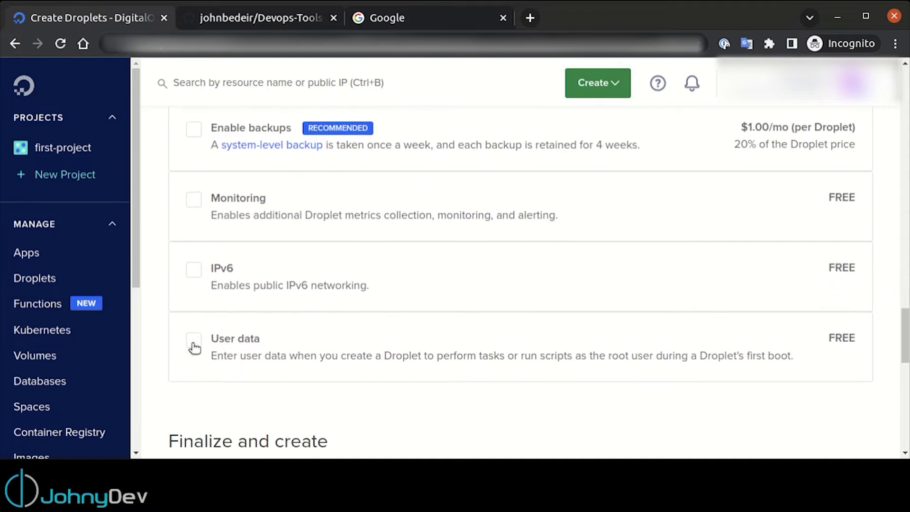
pyautogui.click(193, 342)
# - Enter a user data script with the line #!/bin/bash followed by "apt update && apt install apache2 -y"
pyautogui.scroll(-2, 378, 286)
pyautogui.scroll(-3, 378, 287)
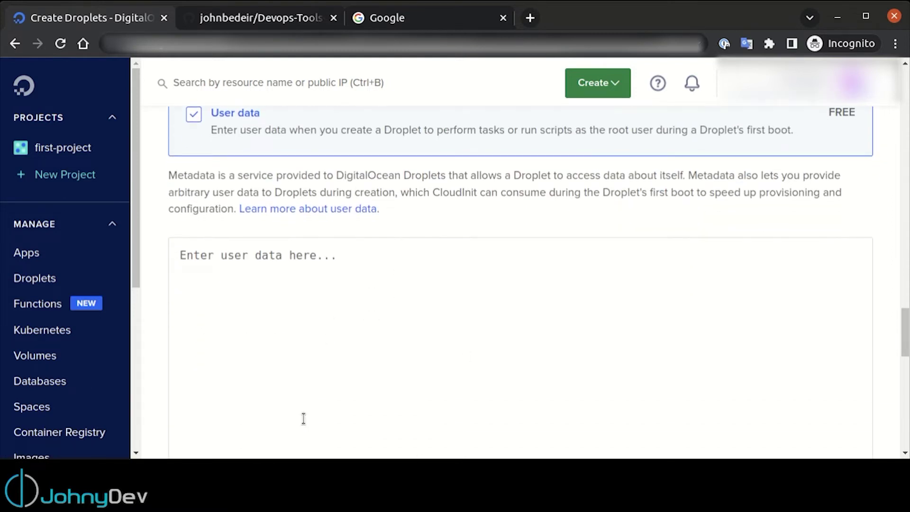
pyautogui.click(268, 307)
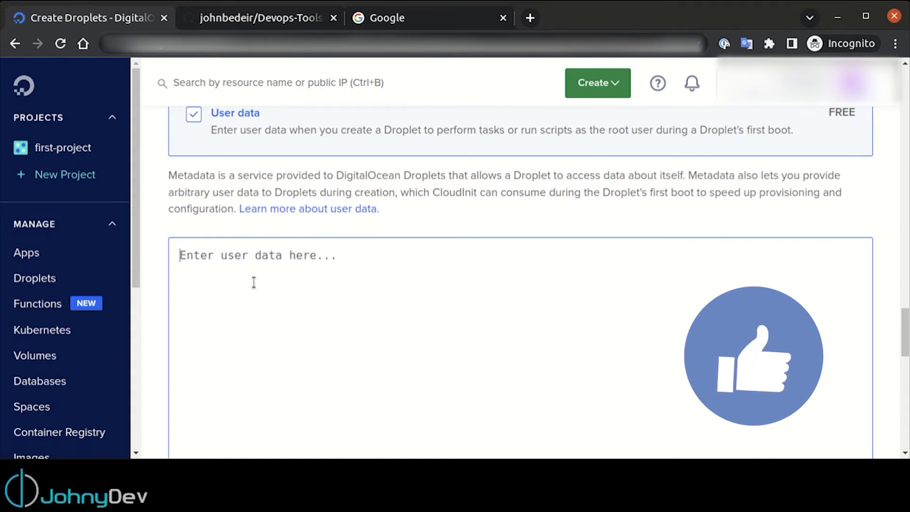
pyautogui.write('#')
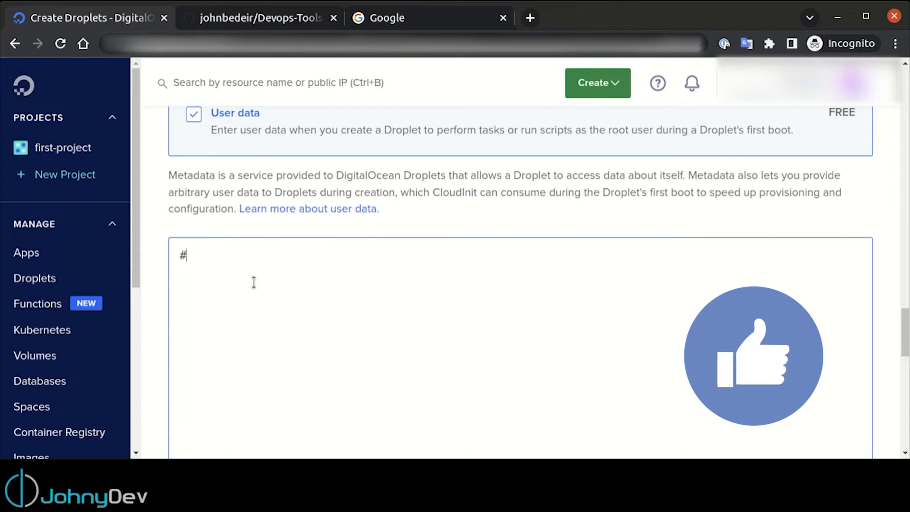
pyautogui.write('!/')
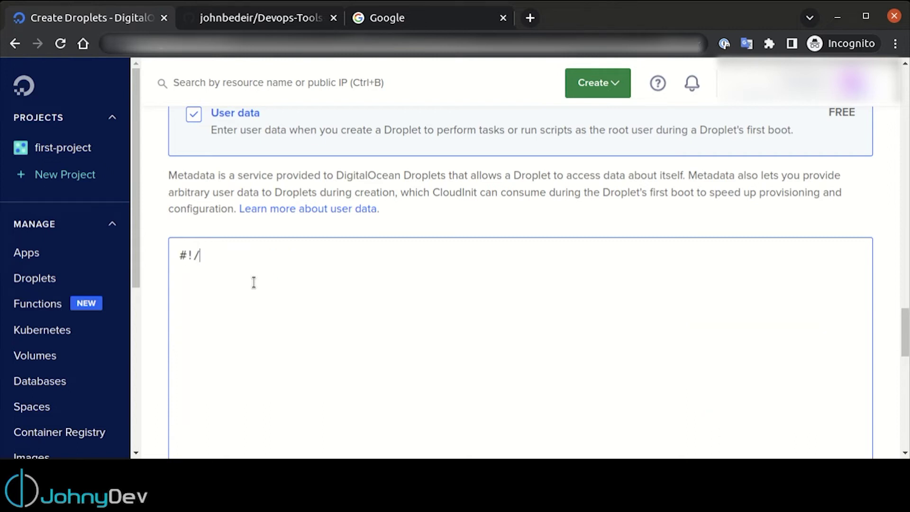
pyautogui.write('bin/bash')
pyautogui.press('Return')
pyautogui.press('Return')
pyautogui.write('apt update && ap')
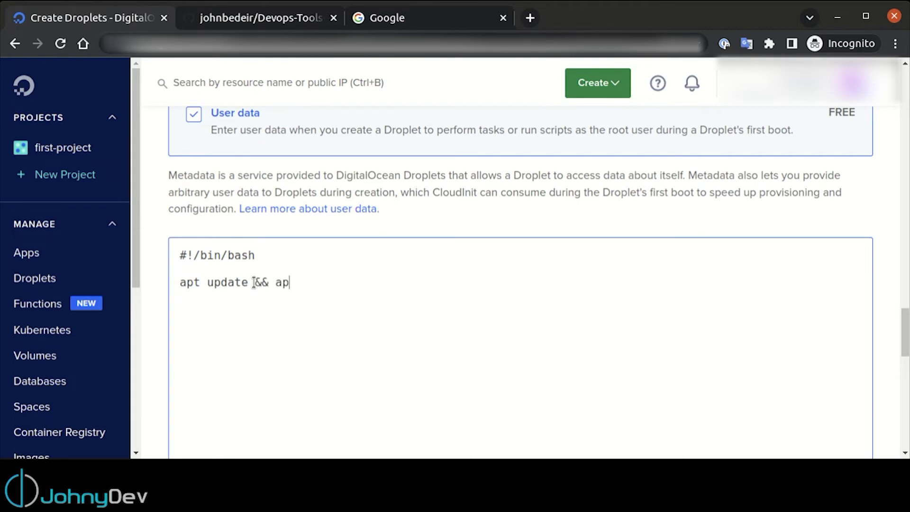
pyautogui.write('tiinstall apache2 -y')
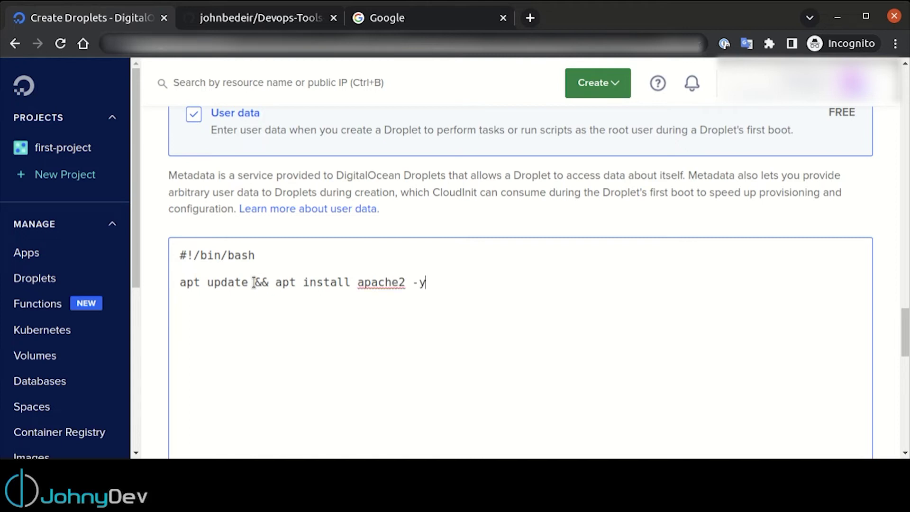
# - Raise the number of Droplets to 2 and reduce it back to 1
pyautogui.scroll(-2, 380, 356)
pyautogui.scroll(-10, 381, 356)
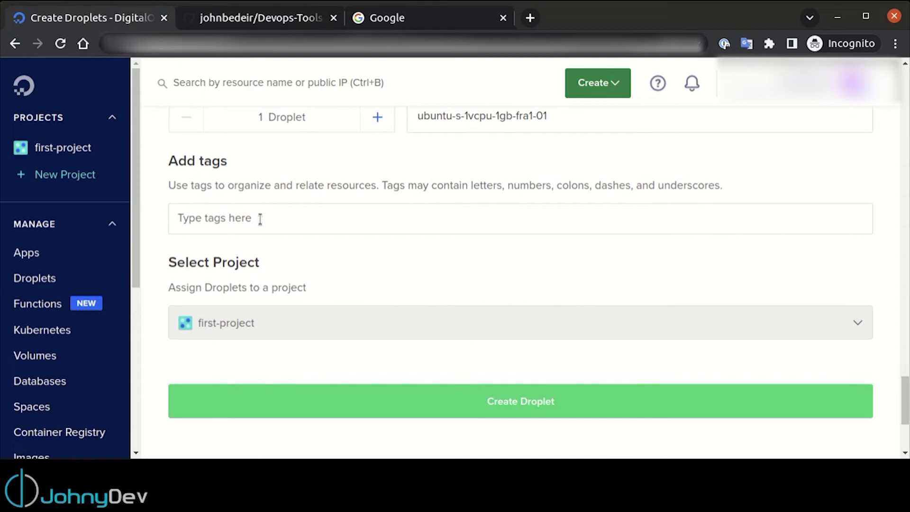
pyautogui.scroll(3, 304, 355)
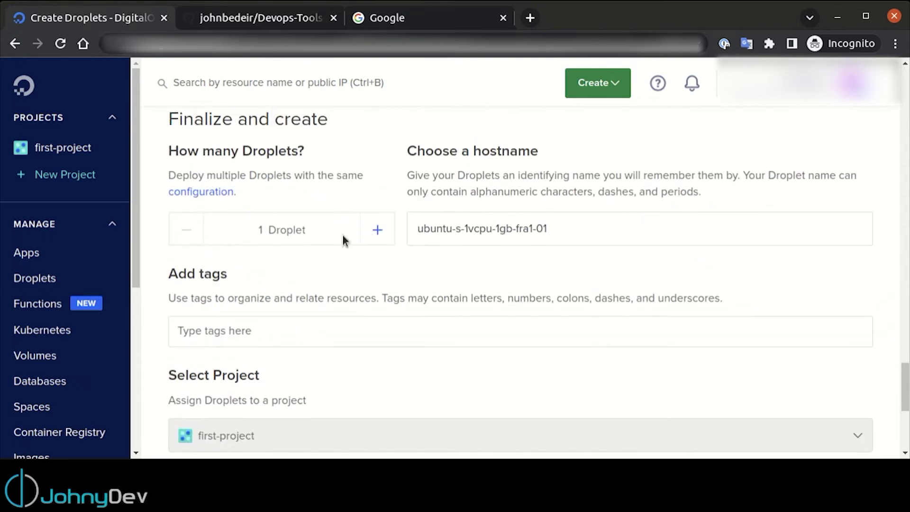
pyautogui.click(378, 229)
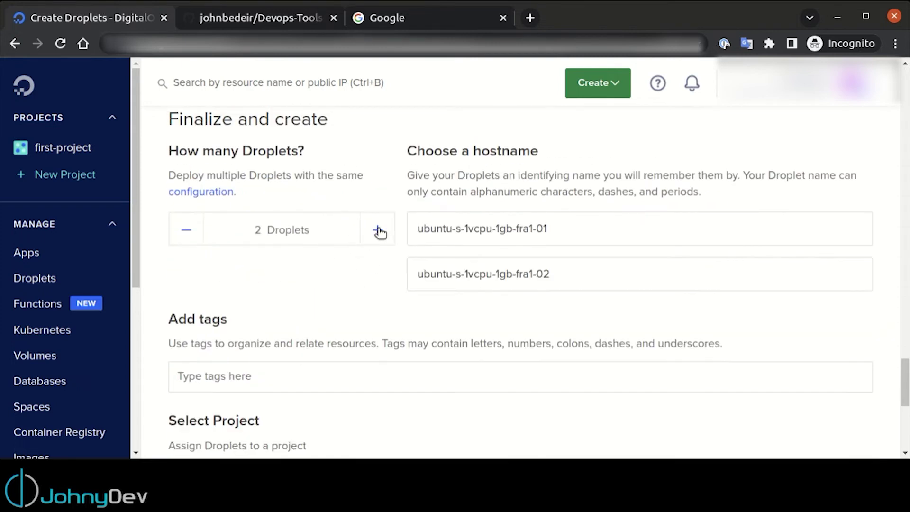
pyautogui.click(186, 231)
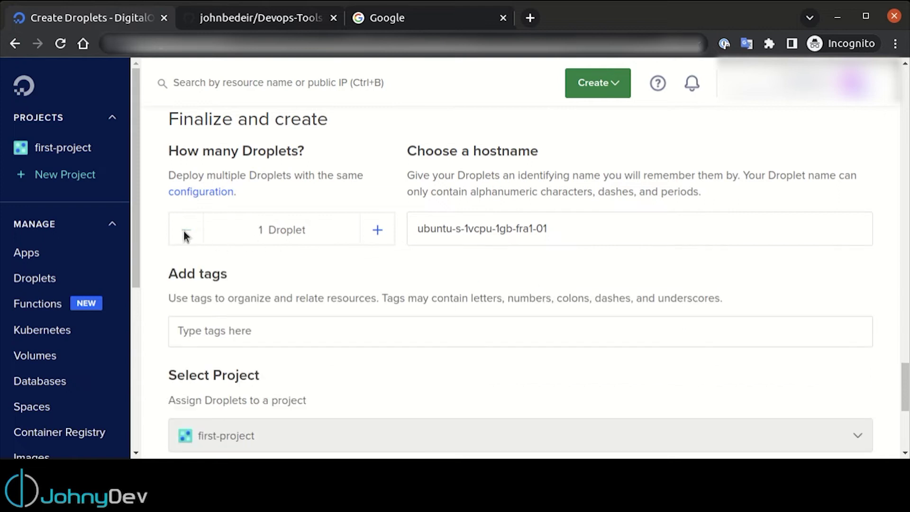
# - Create the configured Droplet in first-project with its suggested hostname
pyautogui.scroll(-5, 443, 241)
pyautogui.scroll(-2, 445, 243)
pyautogui.click(525, 215)
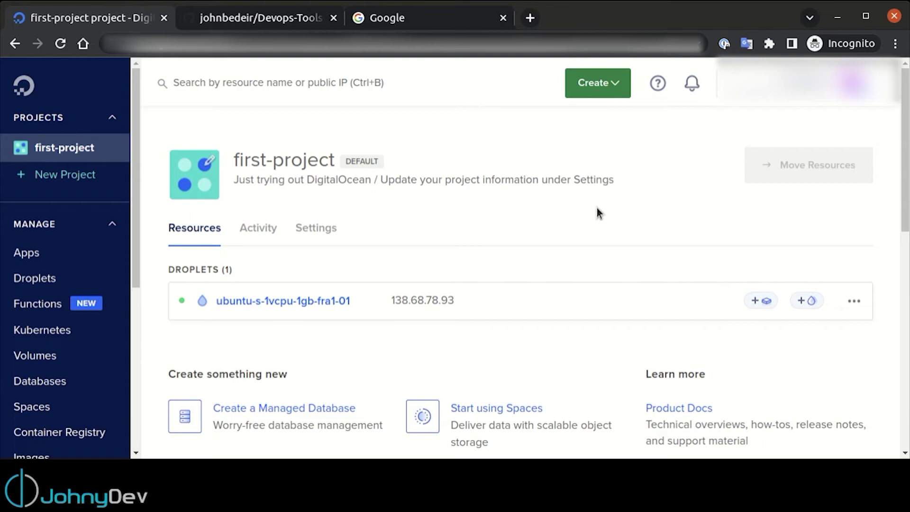
# - Copy the new Droplet's public IP address and load it in the Google browser tab
pyautogui.moveTo(463, 308)
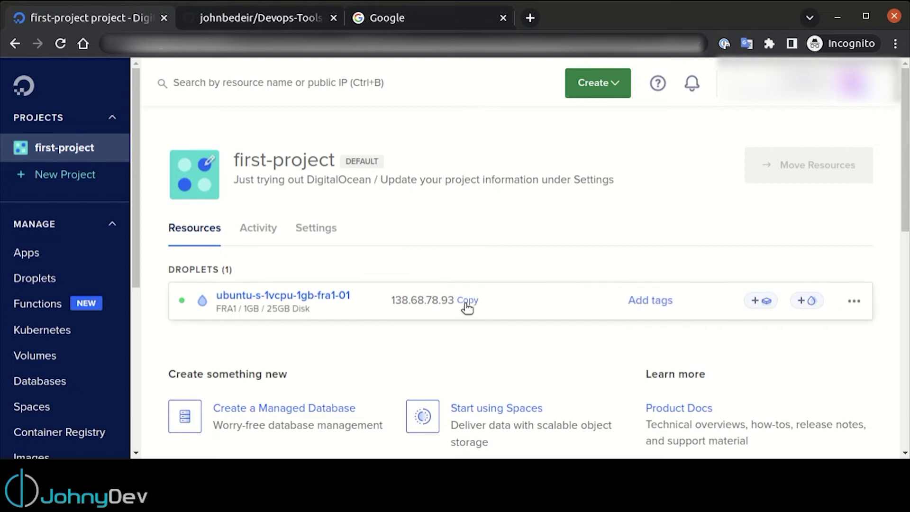
pyautogui.click(466, 304)
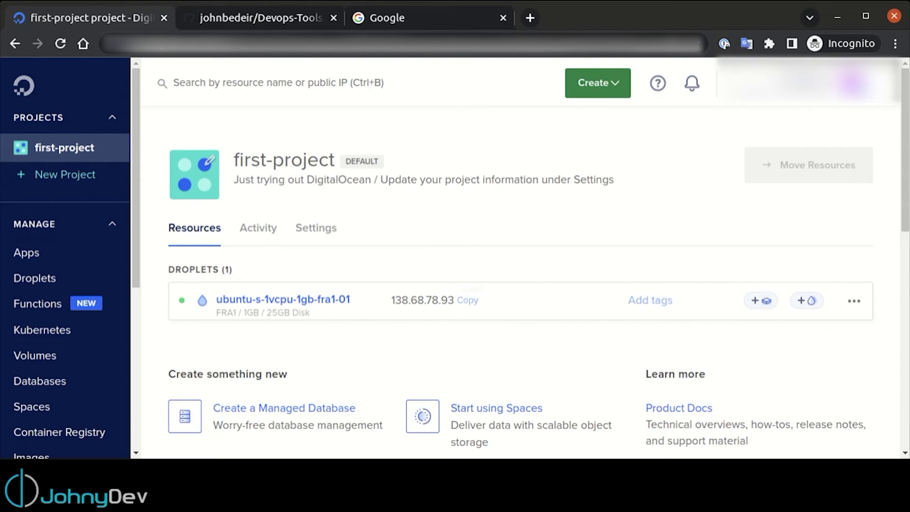
pyautogui.click(445, 19)
pyautogui.click(384, 41)
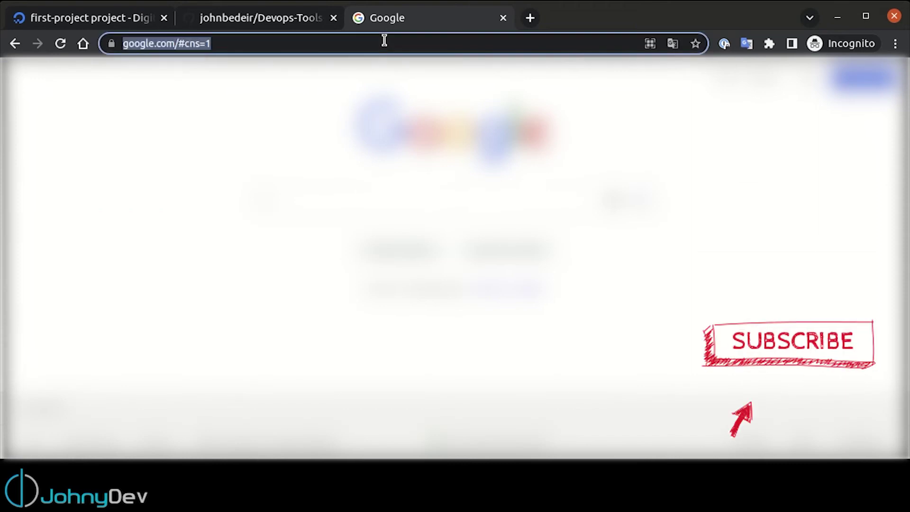
pyautogui.hotkey('ctrl', 'v')
pyautogui.press('Return')
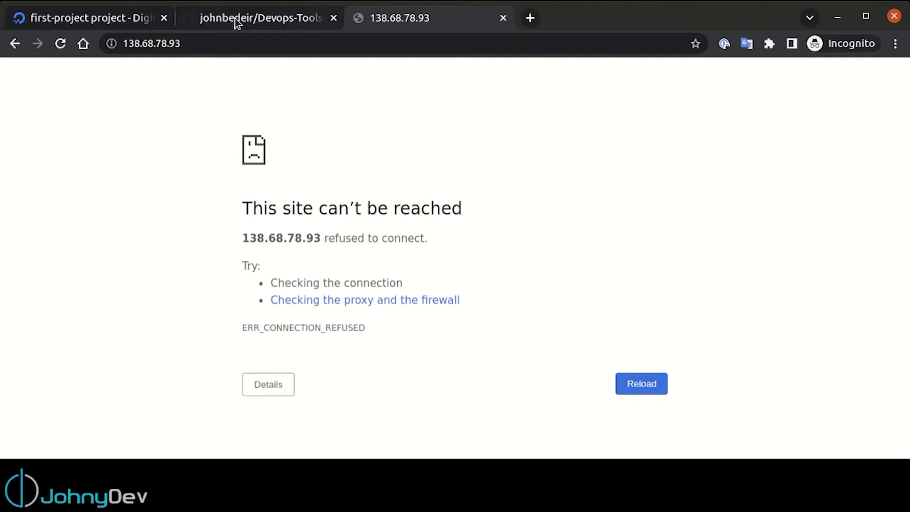
# - Return to the DigitalOcean project and open the details of the new Ubuntu Droplet
pyautogui.click(113, 18)
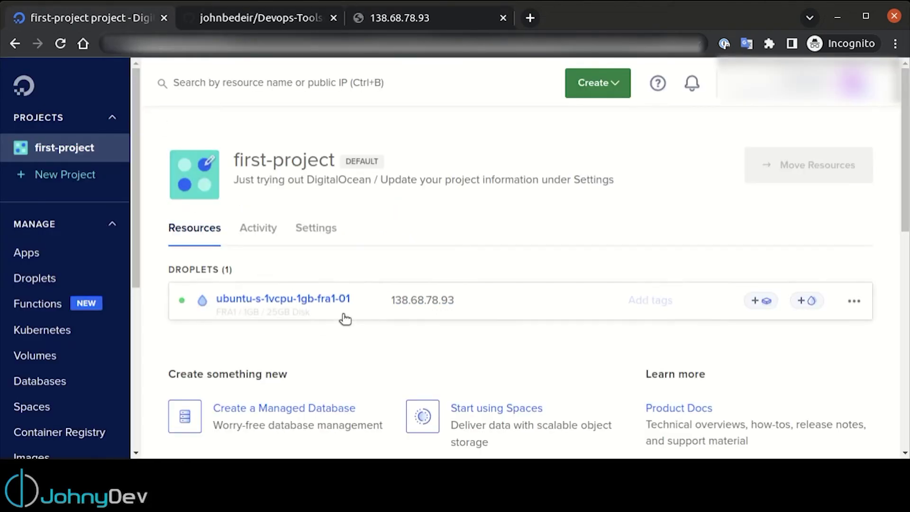
pyautogui.click(314, 308)
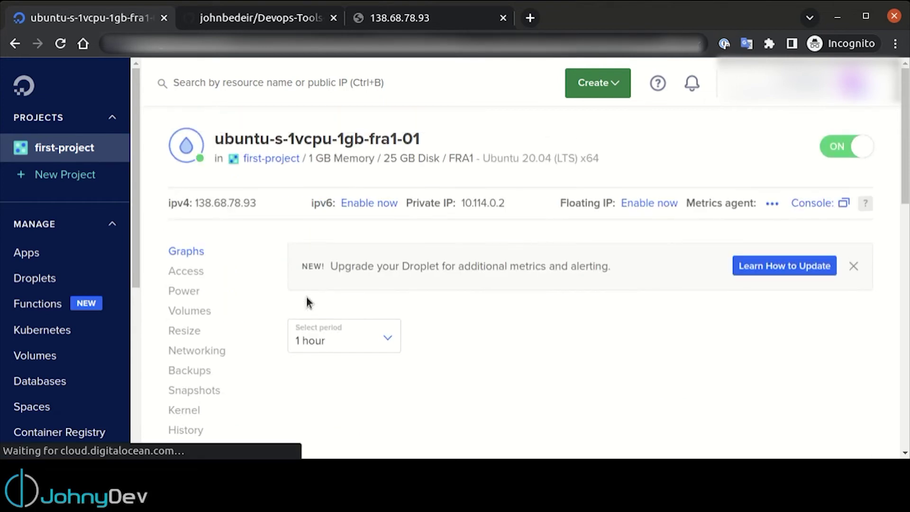
# - Open the firewall settings in the Droplet's networking section and start creating a new firewall
pyautogui.click(196, 361)
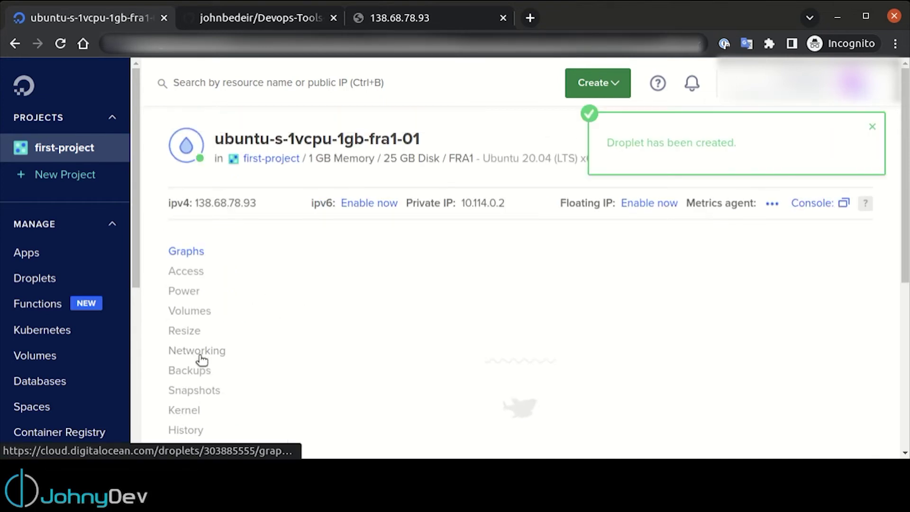
pyautogui.scroll(-3, 579, 279)
pyautogui.scroll(-9, 578, 272)
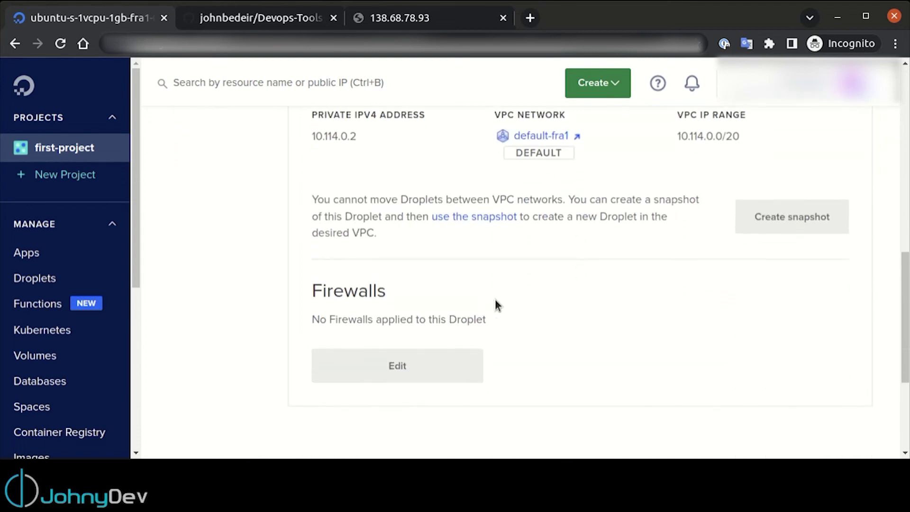
pyautogui.click(406, 374)
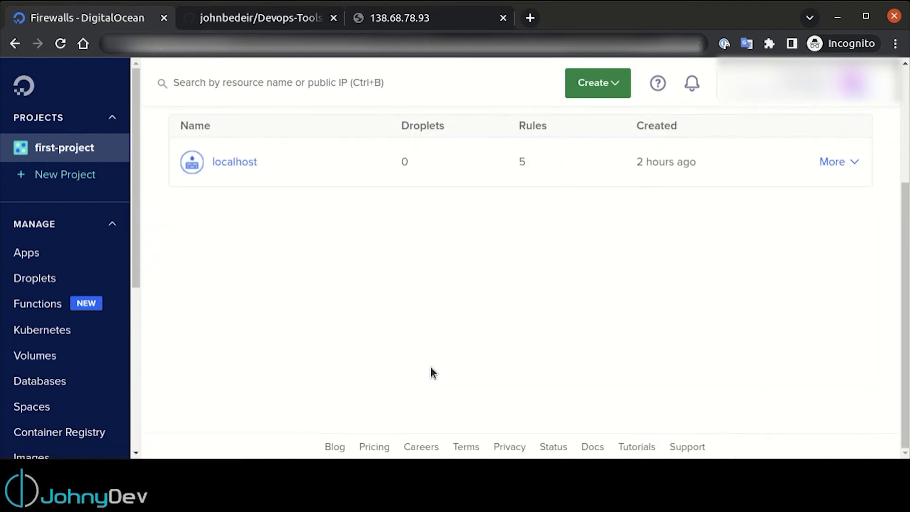
pyautogui.click(814, 201)
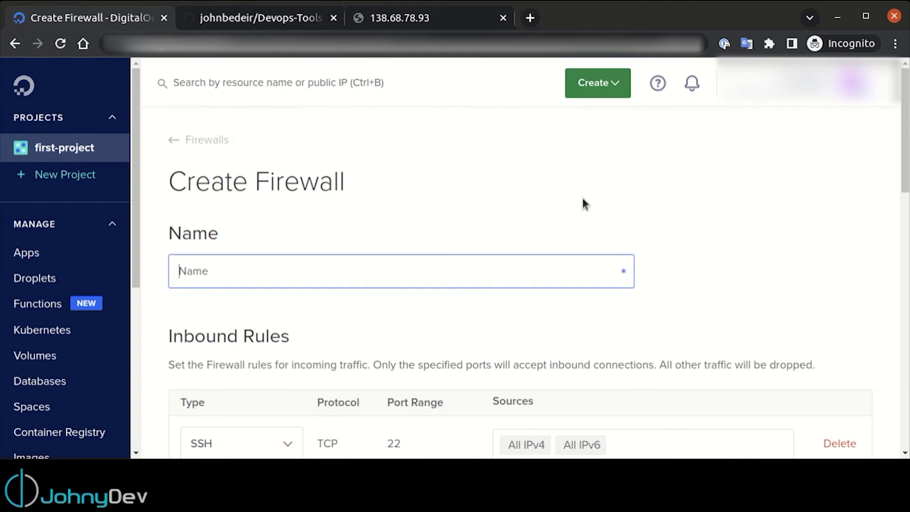
# - Add an inbound HTTP rule alongside the SSH rule and name the firewall HTTPandSSH
pyautogui.scroll(-3, 580, 199)
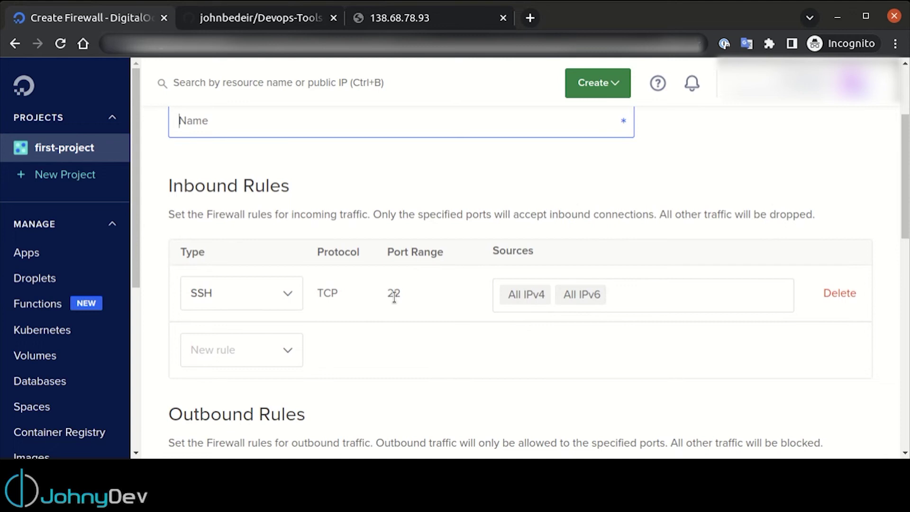
pyautogui.click(247, 353)
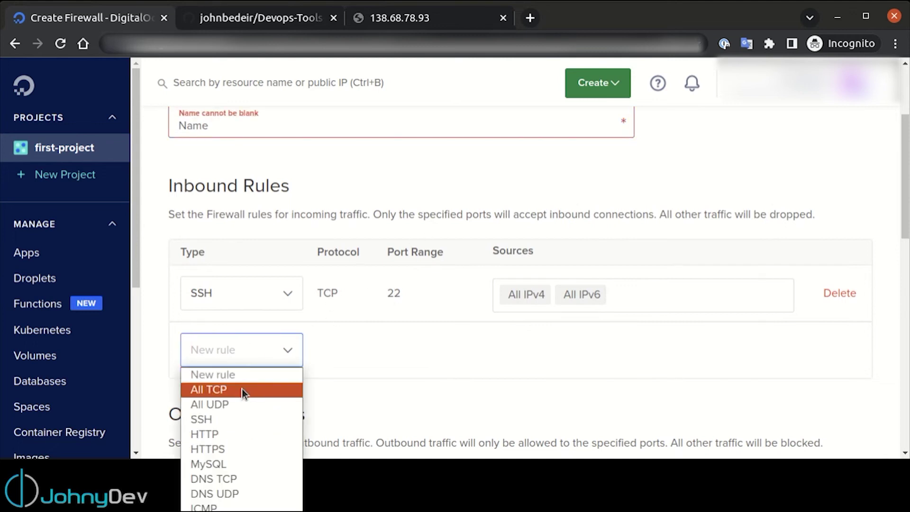
pyautogui.click(223, 435)
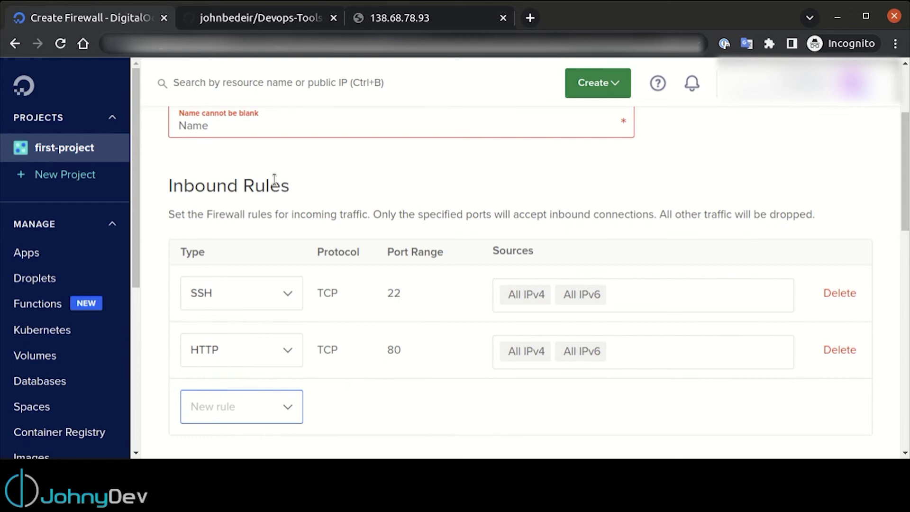
pyautogui.scroll(1, 291, 196)
pyautogui.click(226, 161)
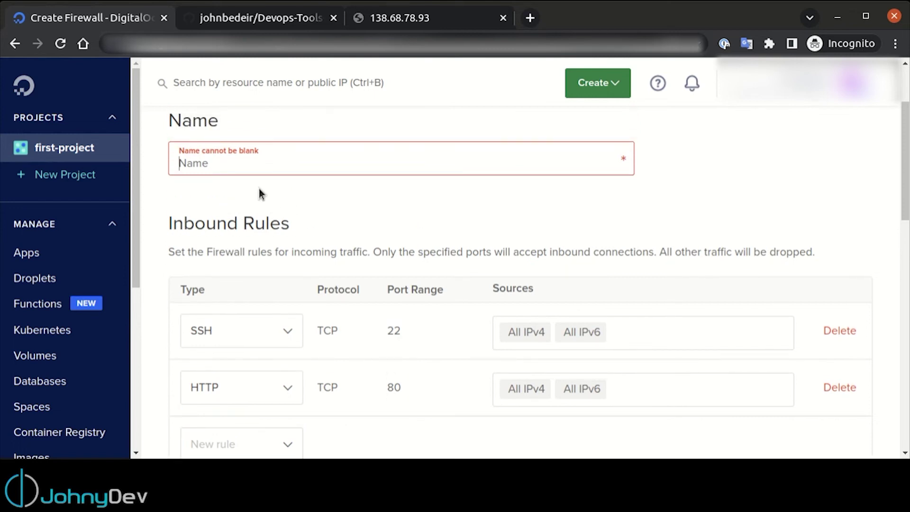
pyautogui.write('HTTPandSSH')
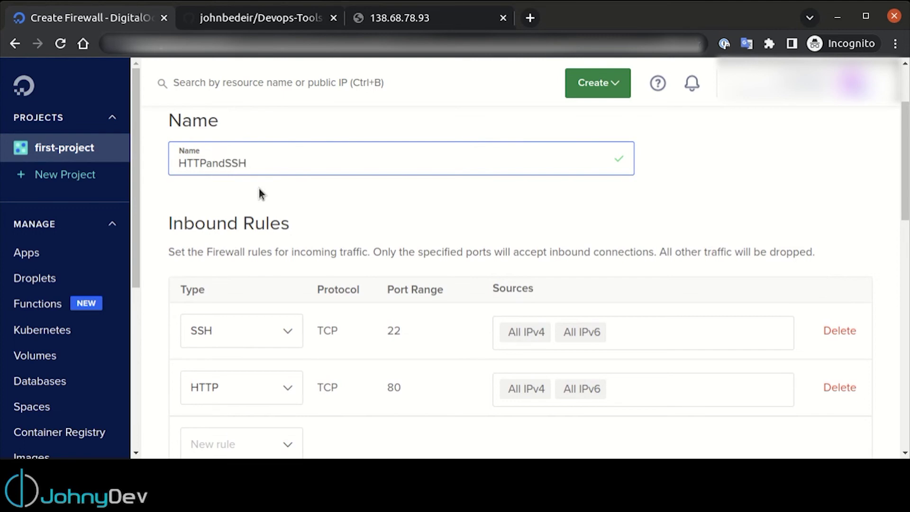
# - Apply the firewall to the ubuntu-s-1vcpu-1gb-fra1-01 Droplet, found by searching for ubuntu, and create it
pyautogui.scroll(-5, 416, 260)
pyautogui.scroll(-5, 417, 260)
pyautogui.click(209, 274)
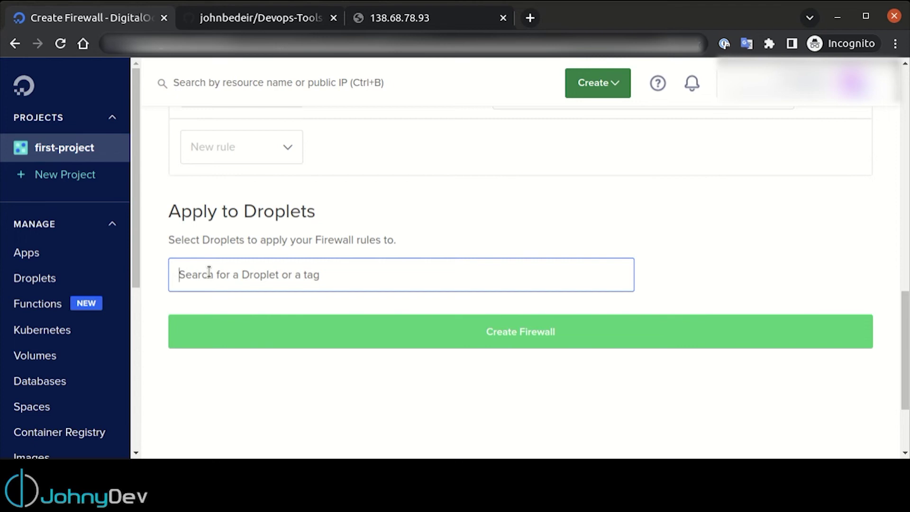
pyautogui.write('ubun')
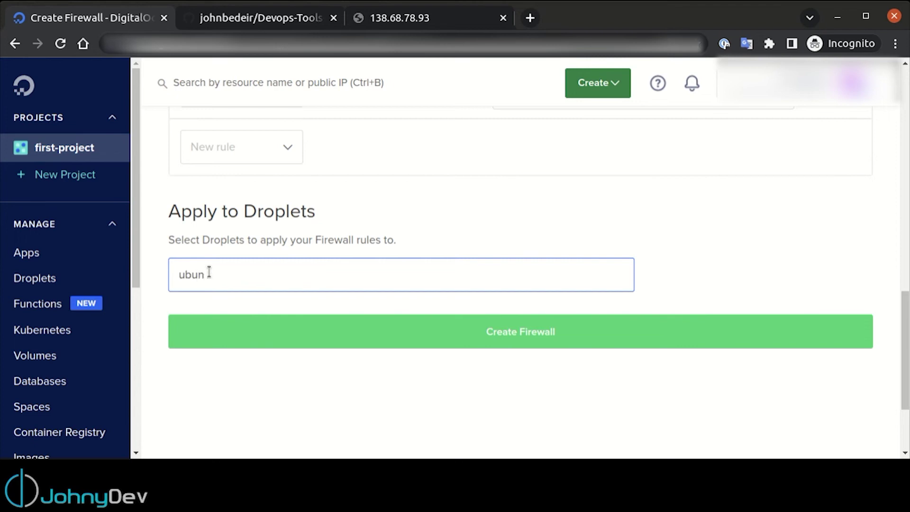
pyautogui.write('tu')
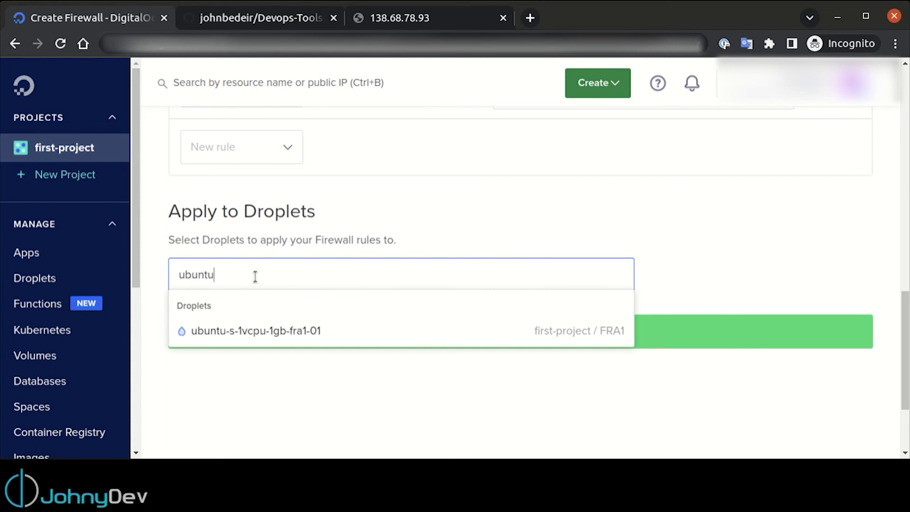
pyautogui.click(270, 334)
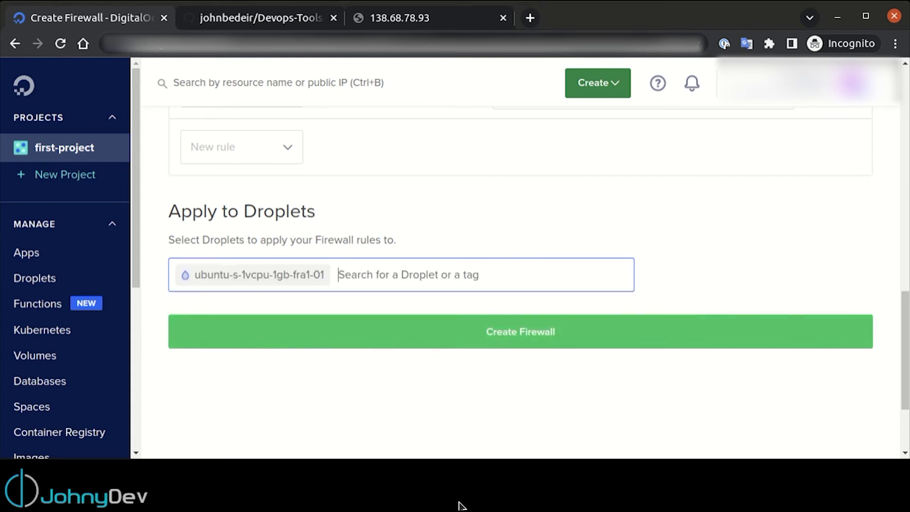
pyautogui.click(531, 337)
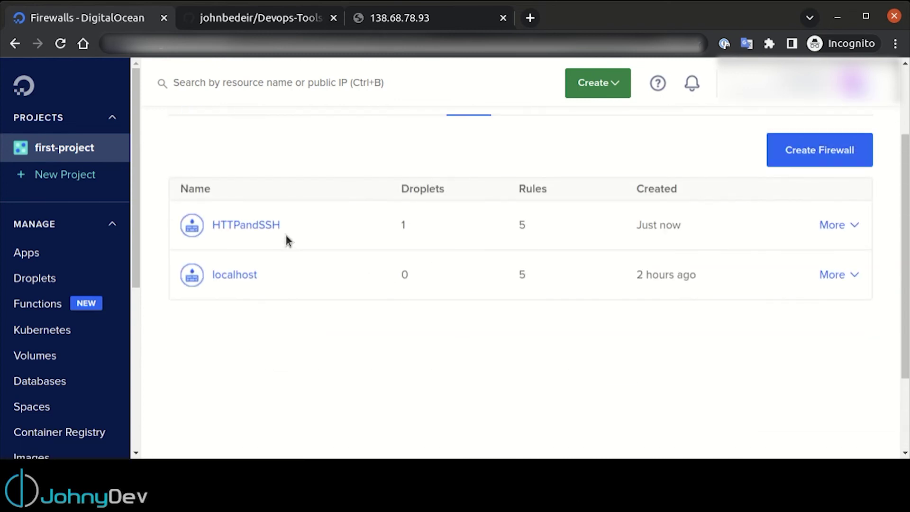
# - Reload the Droplet's web page at 138.68.78.93 to check the Apache server
pyautogui.click(428, 19)
pyautogui.hotkey('ctrl', 'r')
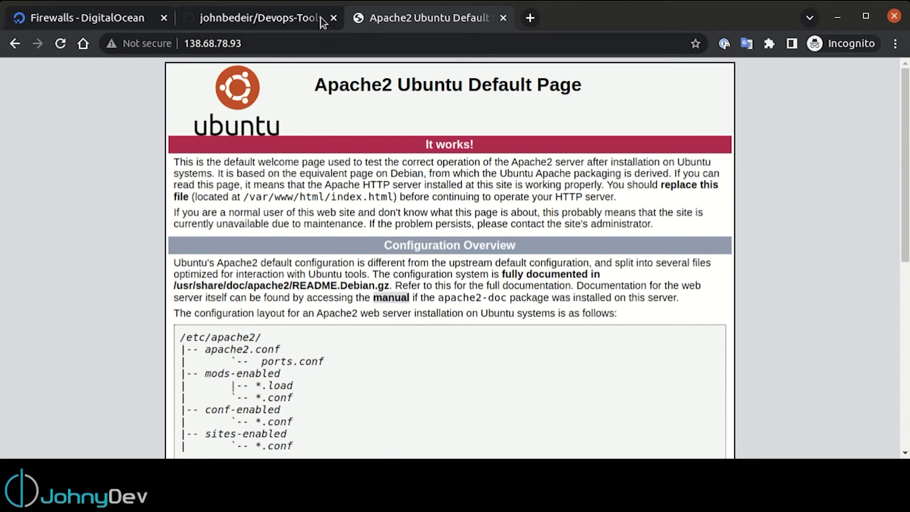
# - Return to DigitalOcean, open the Ubuntu Droplet from the Droplets list, view its web console and go back to its details
pyautogui.click(76, 22)
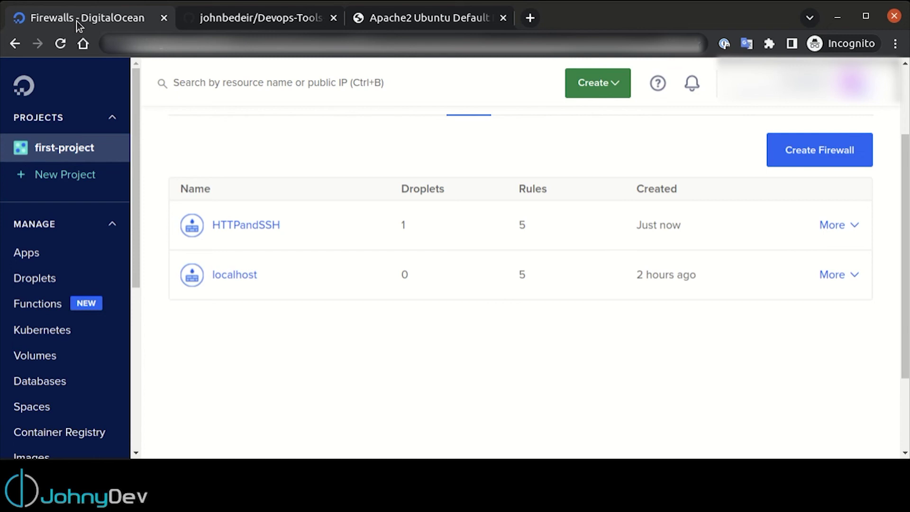
pyautogui.scroll(3, 518, 321)
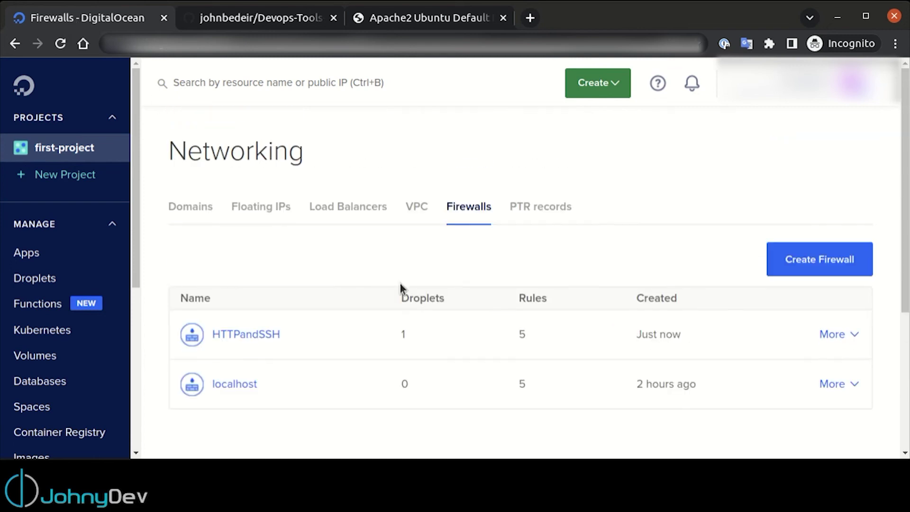
pyautogui.click(198, 216)
pyautogui.click(44, 280)
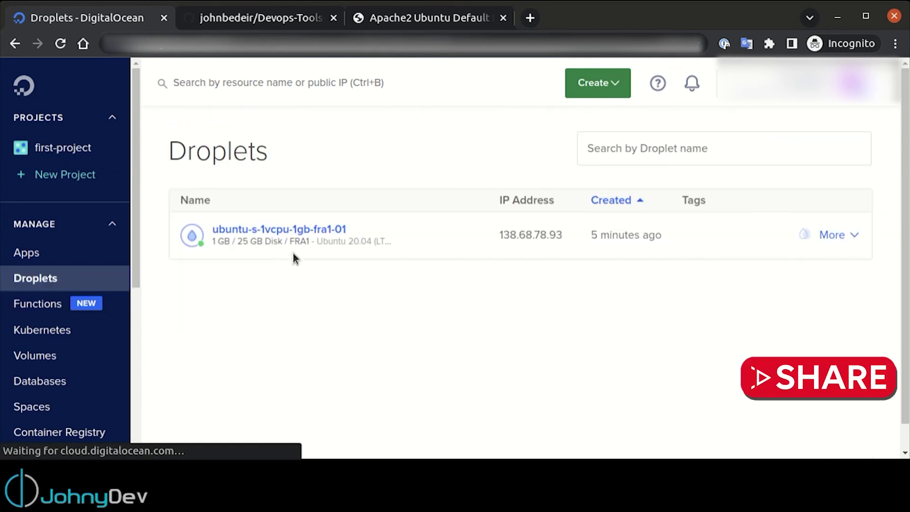
pyautogui.click(284, 231)
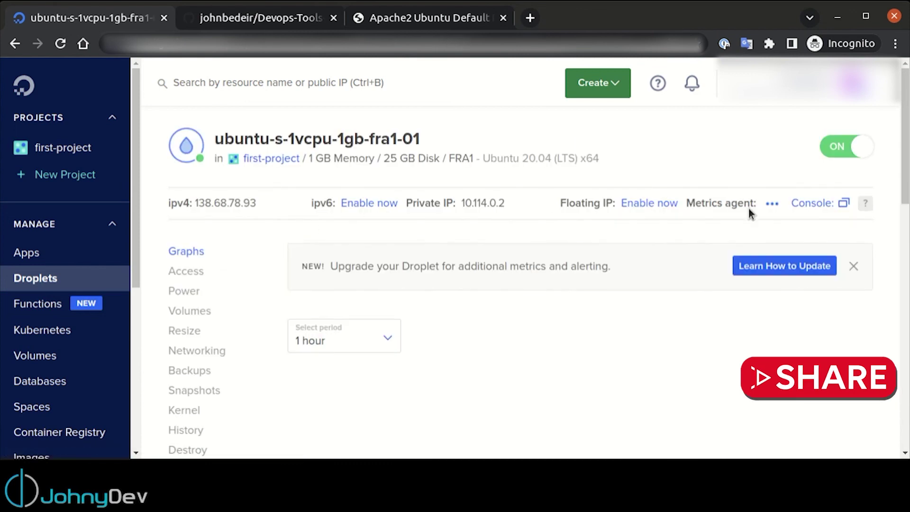
pyautogui.click(830, 205)
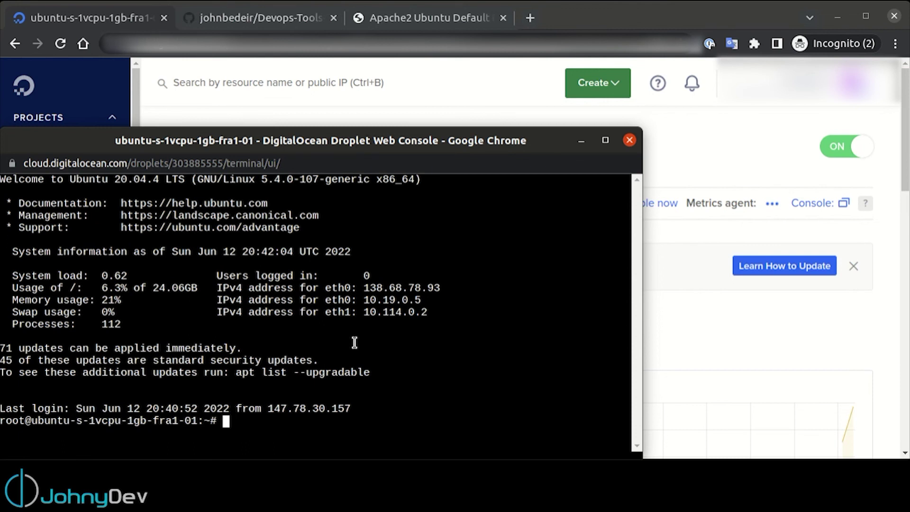
pyautogui.click(706, 155)
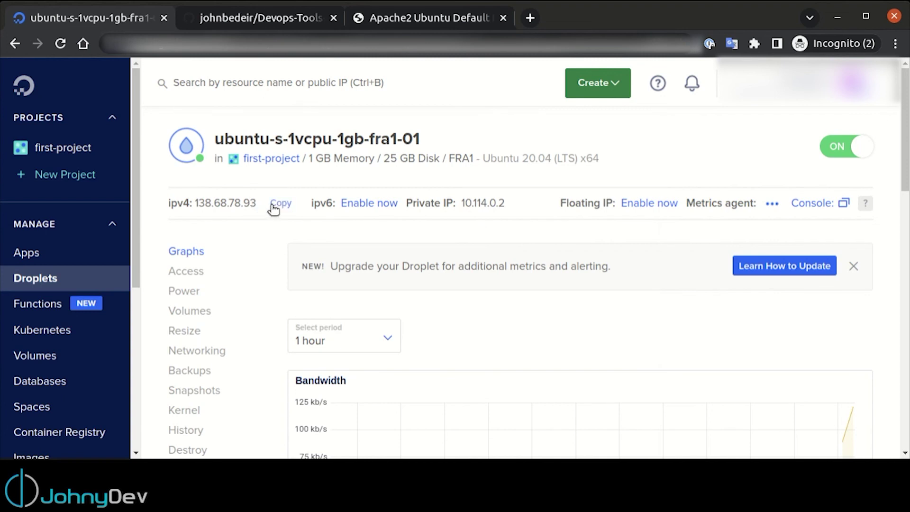
pyautogui.click(278, 203)
pyautogui.hotkey('alt', 'Tab')
pyautogui.write('s')
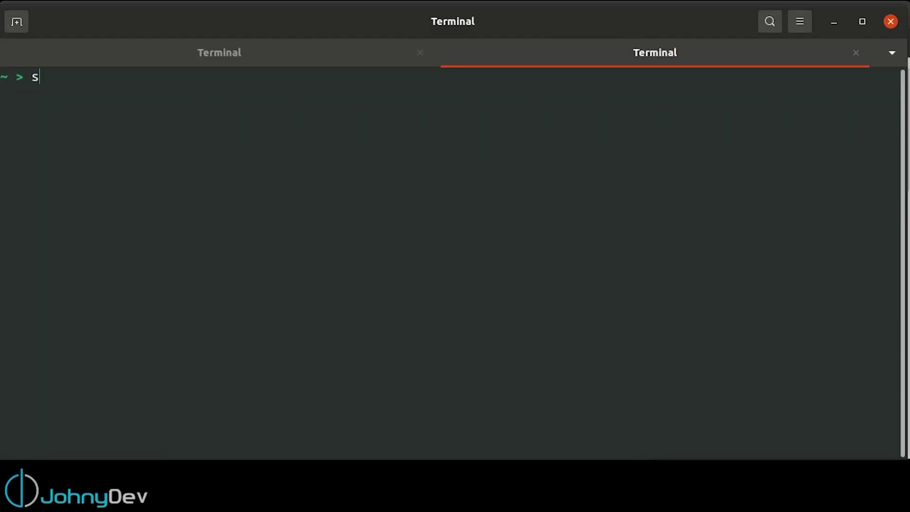
pyautogui.write('sh root@')
pyautogui.hotkey('ctrl', 'shift', 'v')
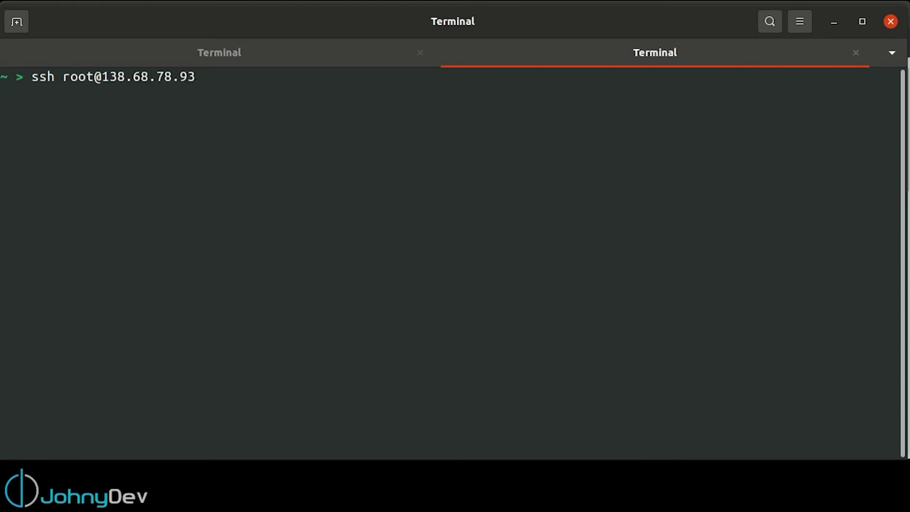